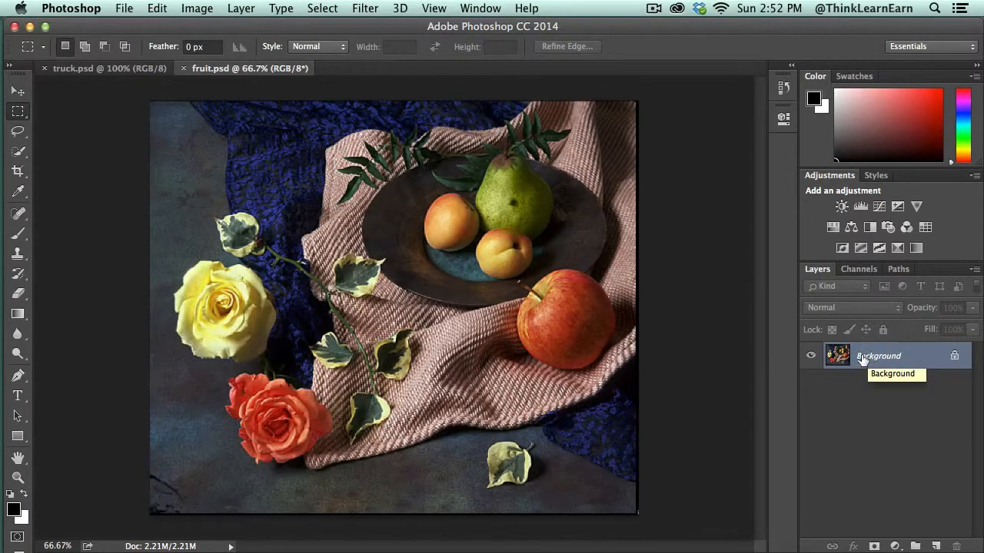
Step: Unlock the Background layer and rename it orig
click(954, 359)
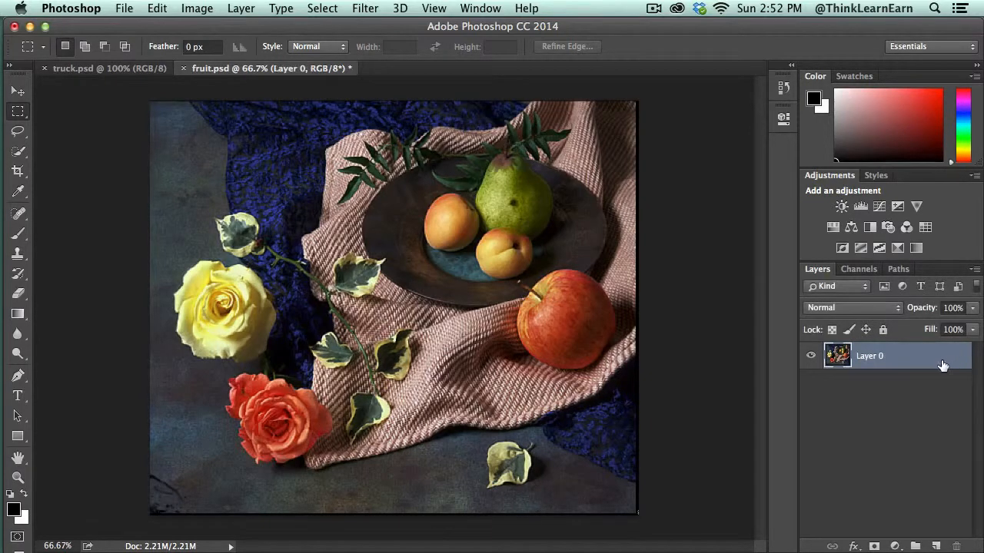
double_click(875, 359)
text(orig)
key(Return)
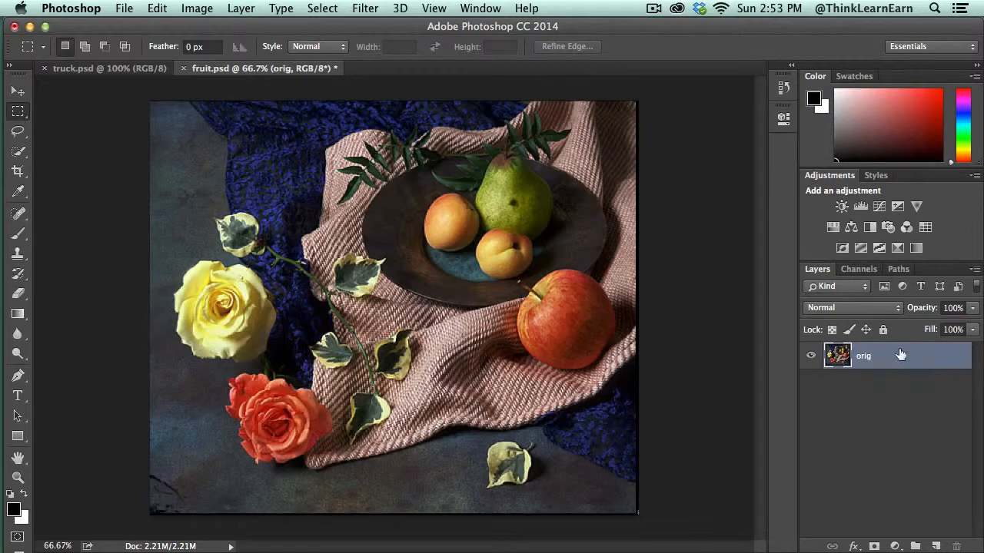
Step: Duplicate the orig layer, rename the copy wc, and deselect the layers
drag(891, 355, 936, 543)
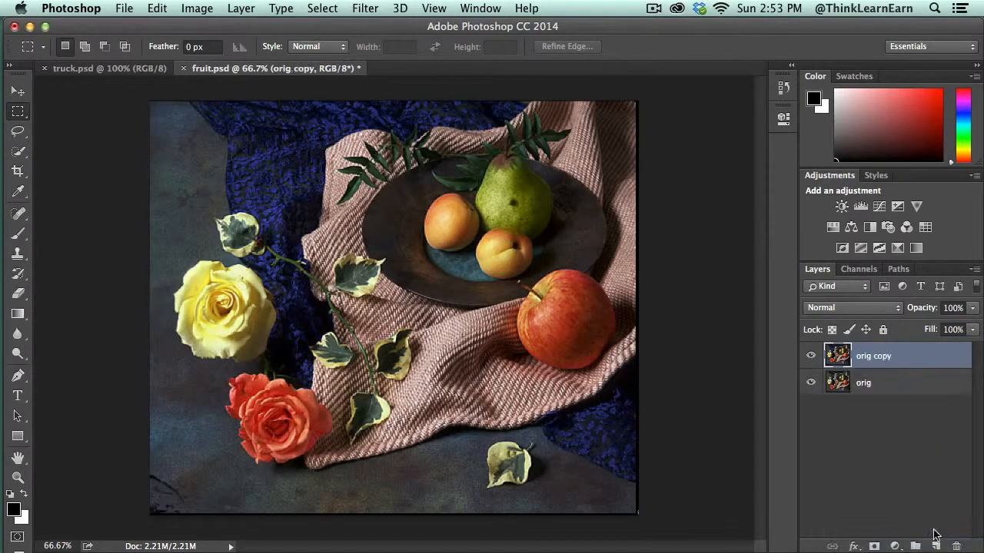
double_click(870, 356)
text(wc)
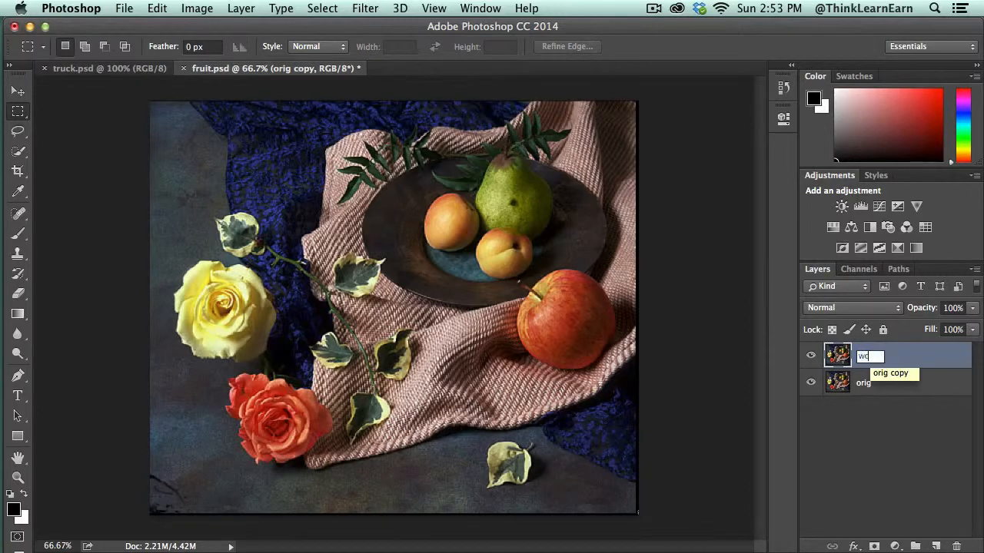
key(Return)
click(861, 428)
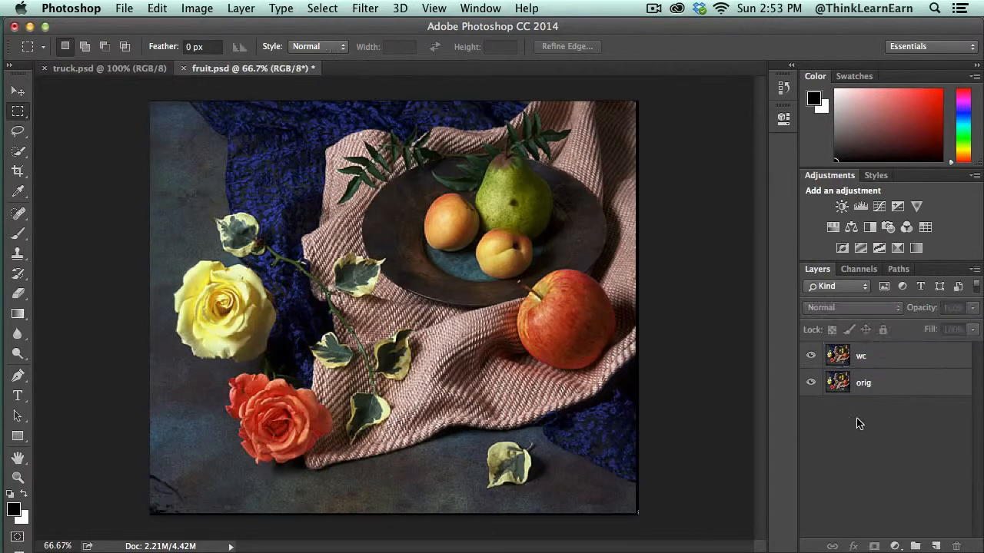
Step: Save the document as a new Photoshop file named fruit-demo
key(super+shift+s)
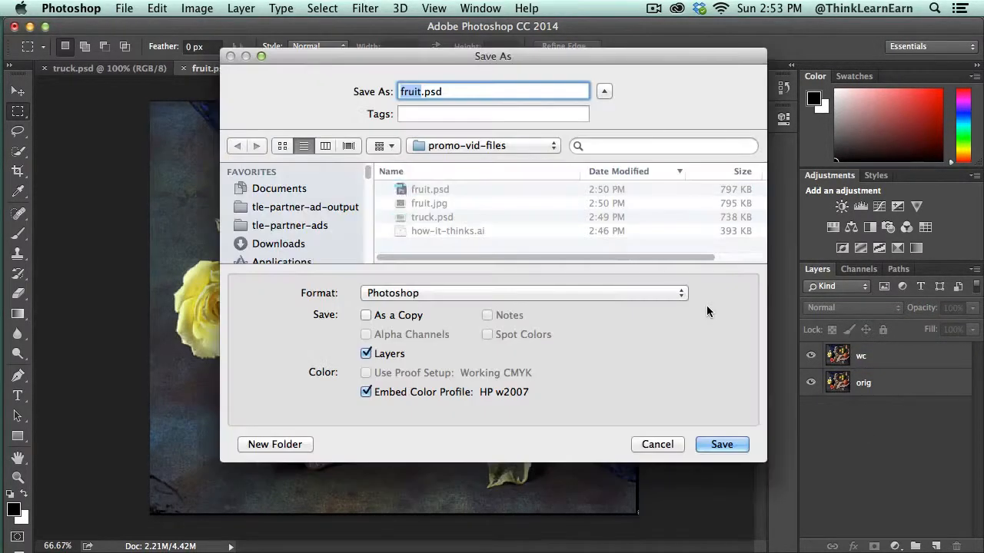
text(fruit-demo)
key(Return)
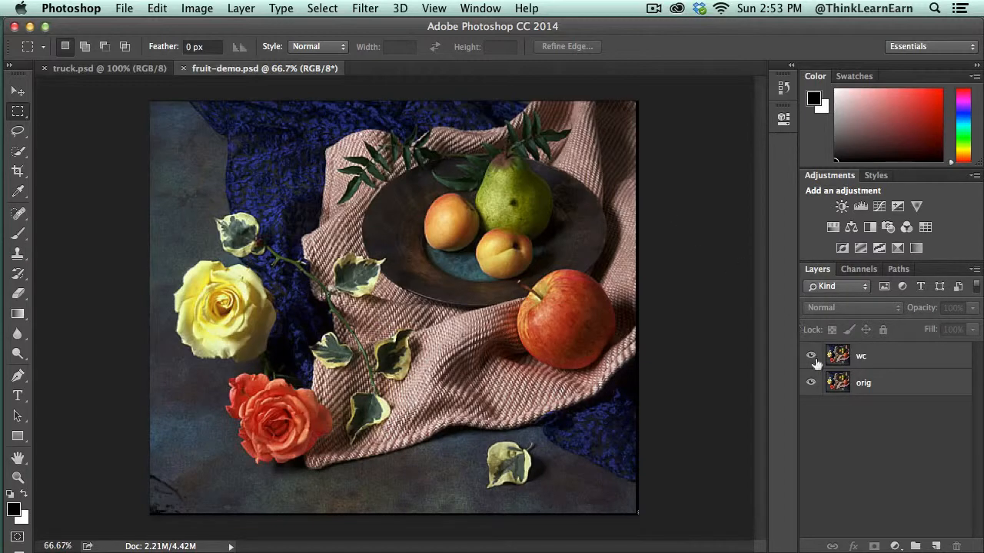
Step: Hide the orig layer so only the wc layer is displayed
click(810, 383)
click(197, 10)
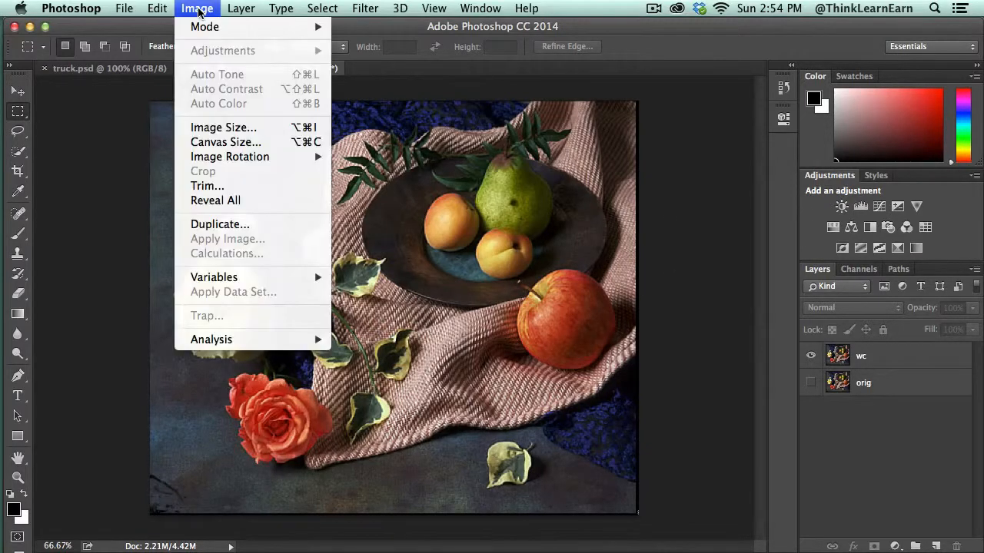
mouse_move(323, 10)
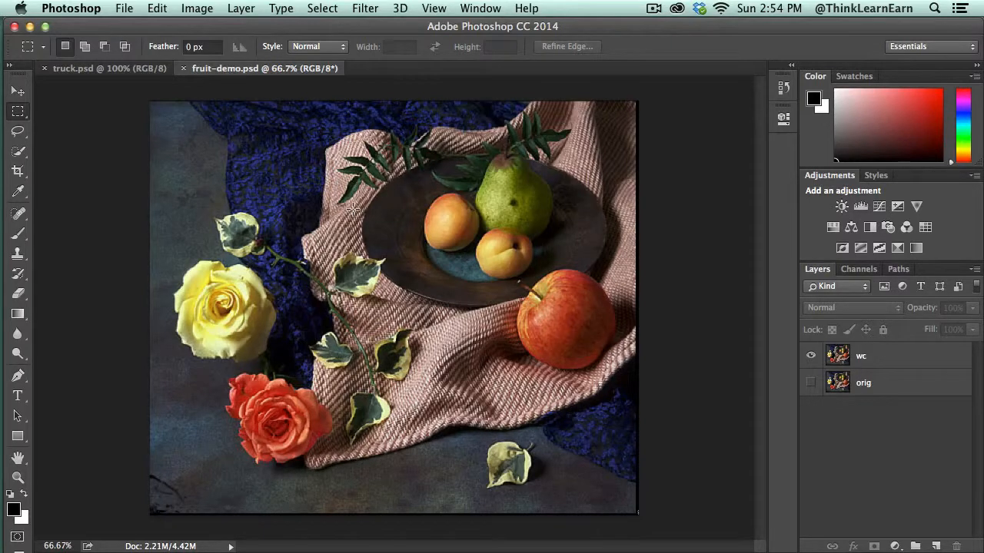
Step: Lasso a roundish area spanning the plate's left edge and the adjacent cloth and leaf, and make the wc layer active
key(l)
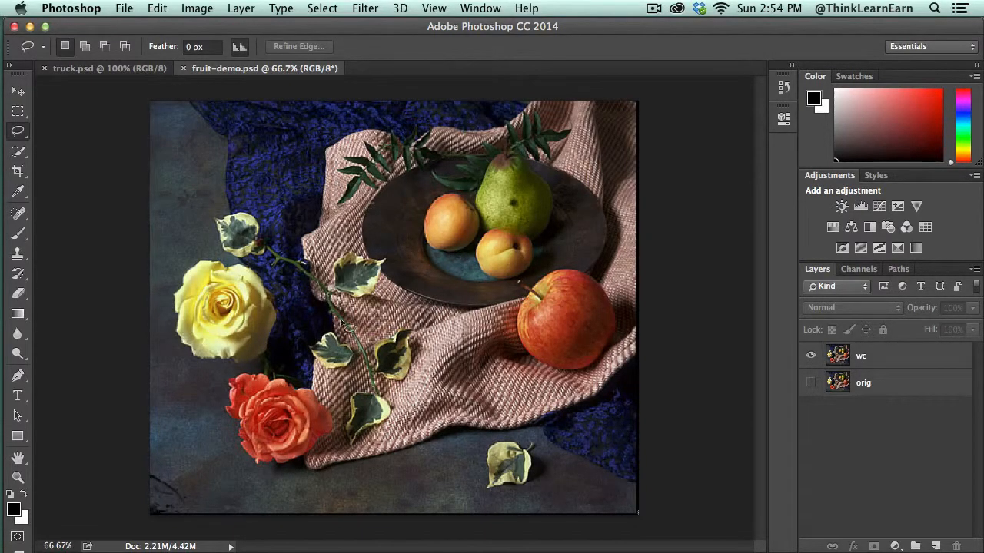
mouse_move(341, 319)
mouse_down()
mouse_move(431, 322)
mouse_move(449, 267)
mouse_move(429, 220)
mouse_move(394, 197)
mouse_move(358, 203)
mouse_up()
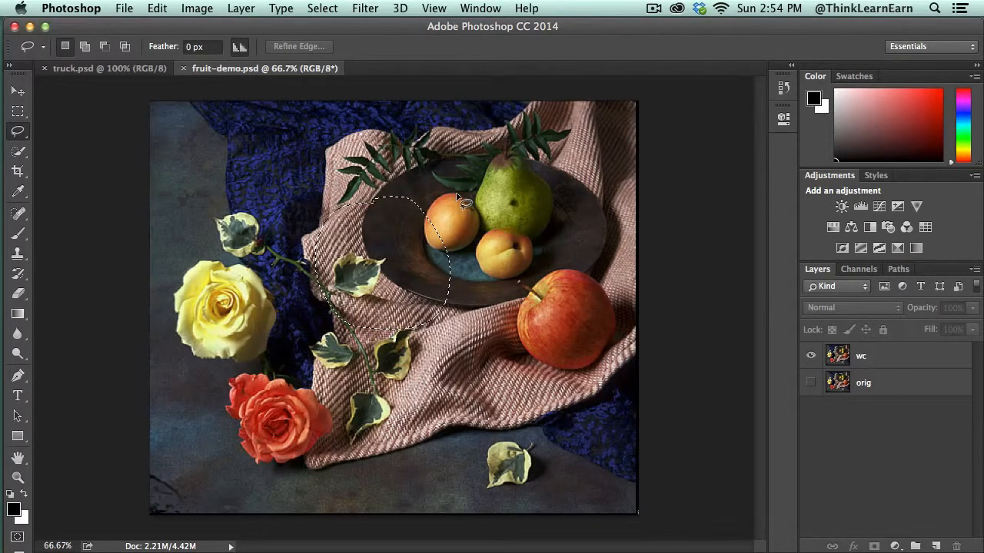
click(889, 356)
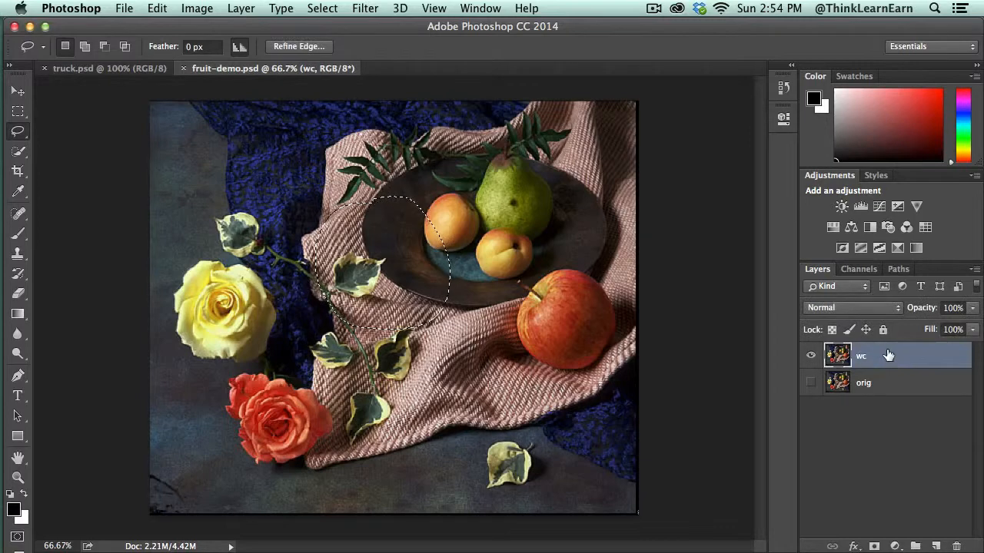
Step: Delete the selected area from the wc layer and undo the deletion
key(BackSpace)
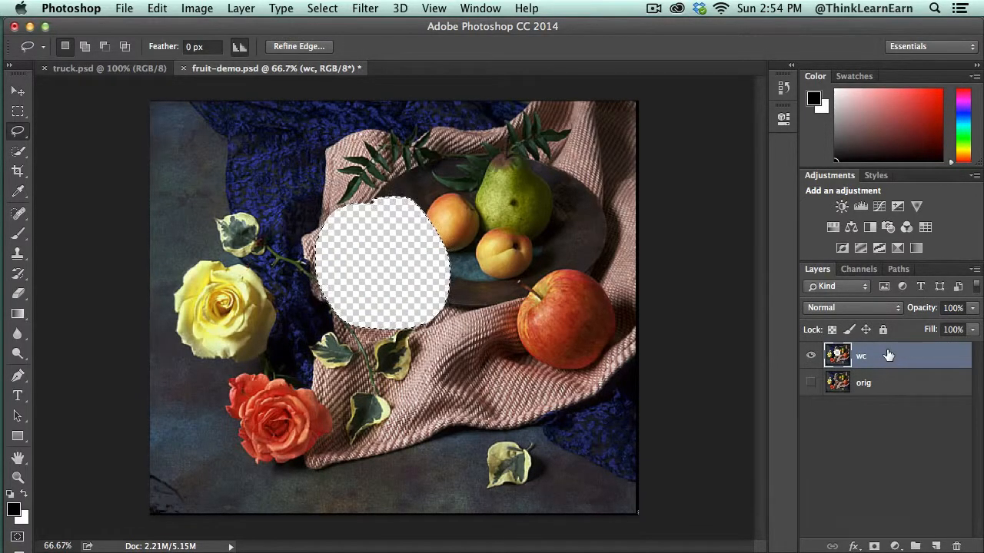
key(super+z)
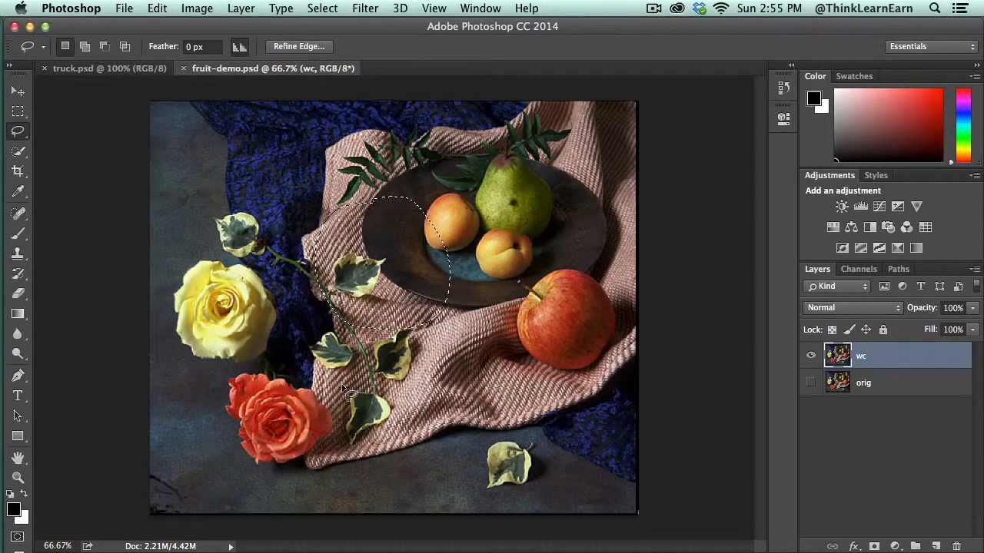
Step: Enlarge the brush to 90, paint black across the inside of the selection, and undo the last brush stroke
key(b)
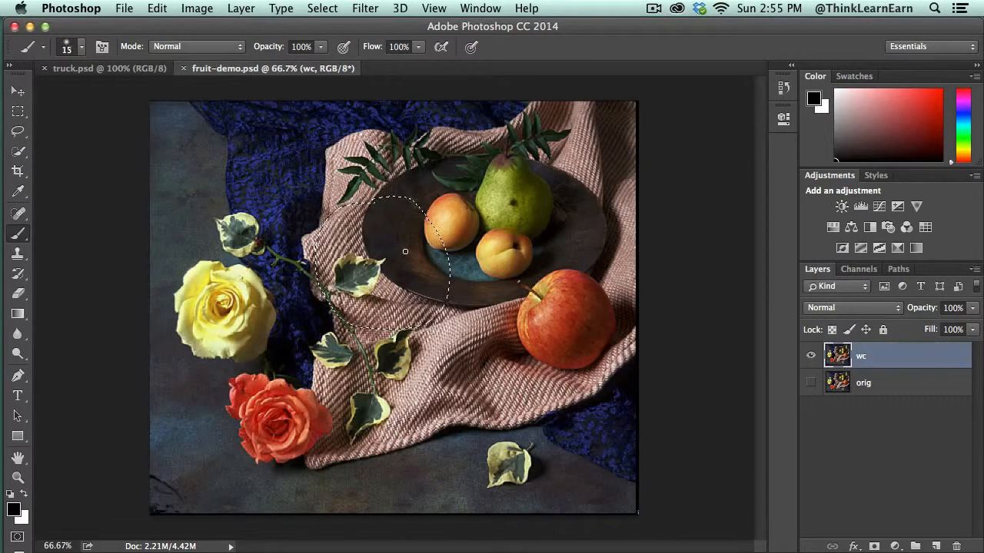
key(bracketright)
key(bracketright)
key(bracketright)
key(bracketright)
key(bracketright)
key(bracketright)
key(bracketright)
key(bracketright)
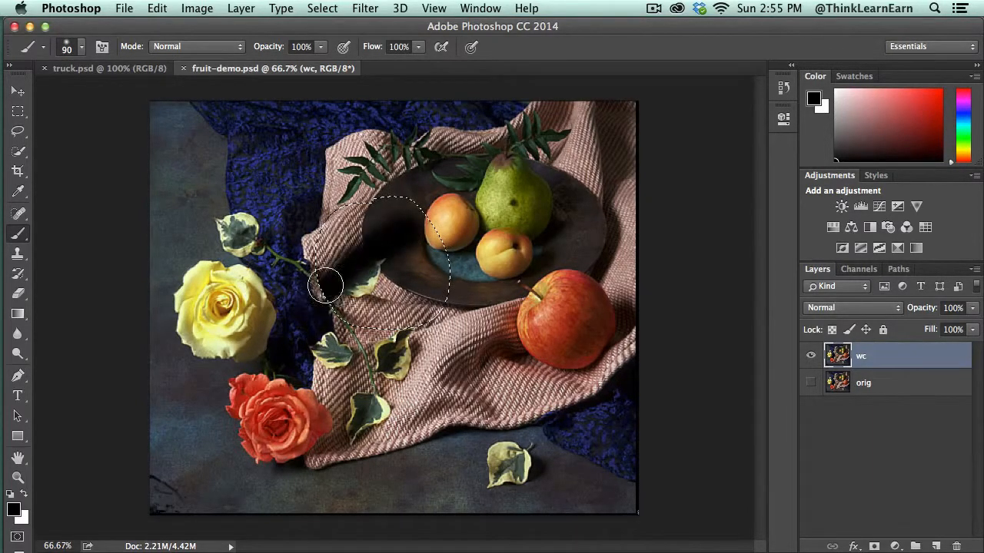
drag(369, 222, 430, 239)
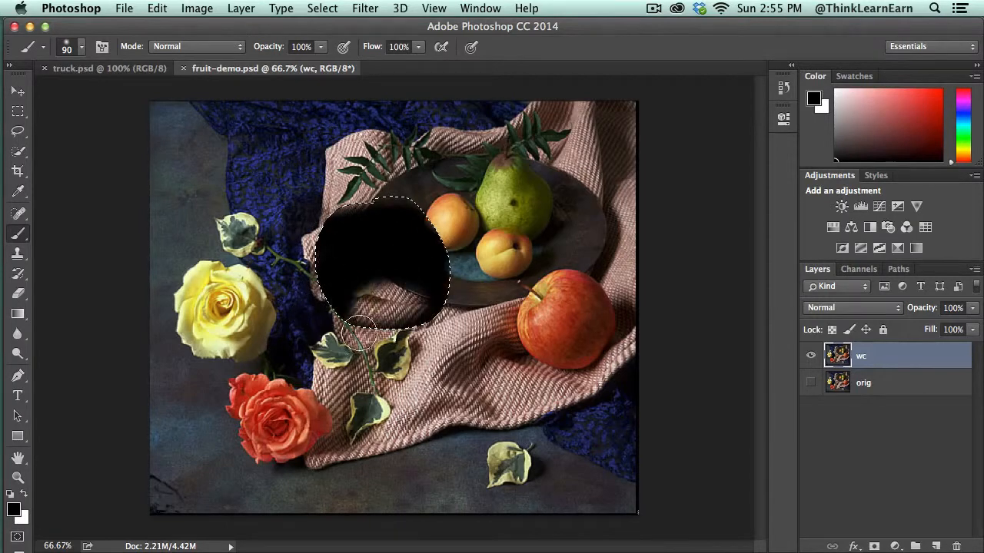
drag(431, 315, 407, 291)
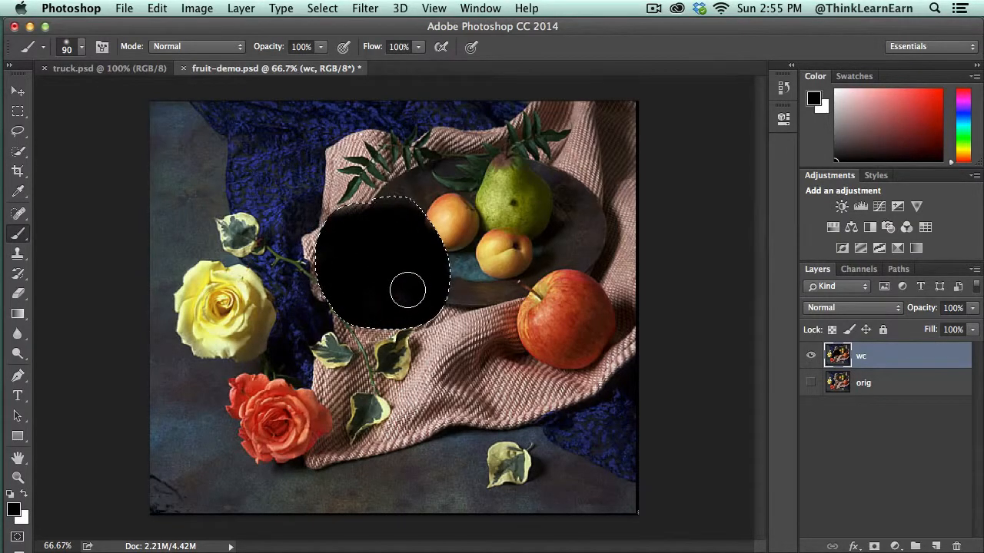
key(super+z)
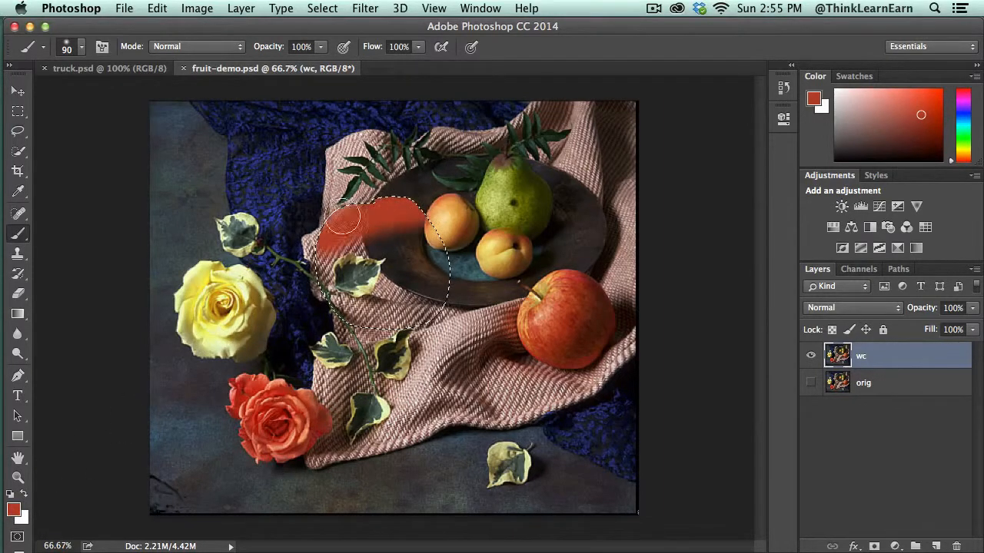
Step: Paint the inside of the selection with red and undo the red brush stroke
mouse_move(343, 219)
mouse_down()
mouse_move(269, 269)
mouse_move(490, 245)
mouse_move(258, 275)
mouse_move(388, 244)
mouse_move(485, 236)
mouse_move(330, 253)
mouse_move(397, 310)
mouse_up()
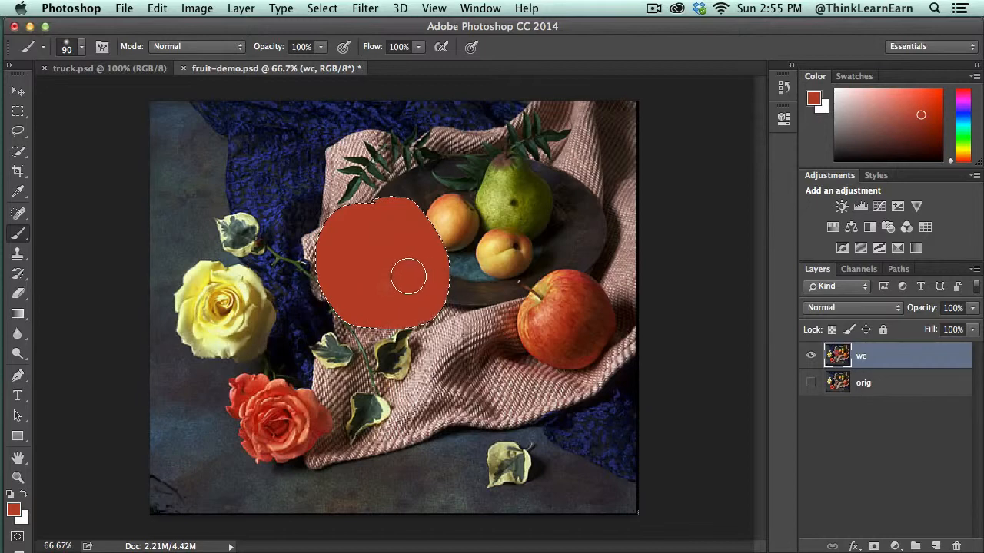
key(super+z)
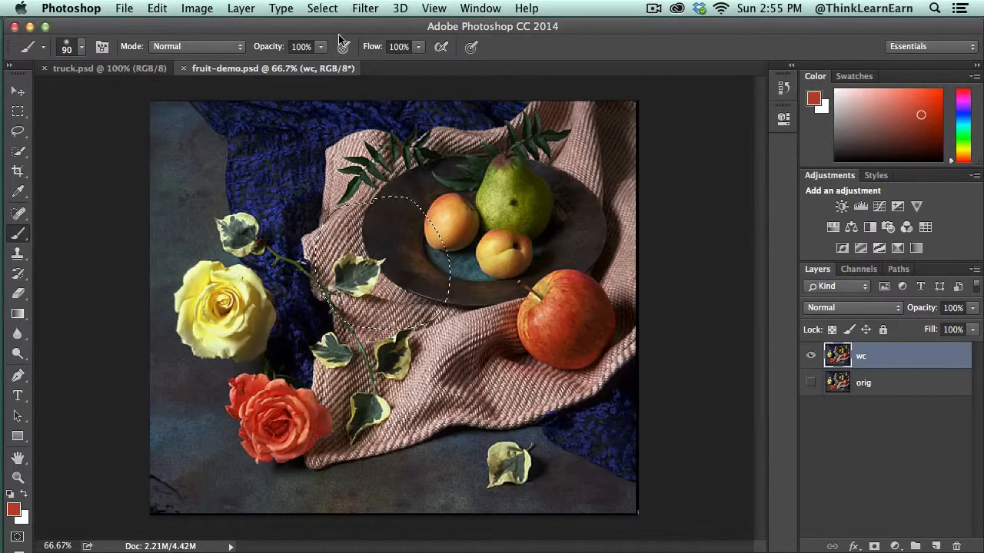
Step: Invert the selection, paint red around the protected roundish area, and undo the brush stroke
click(328, 10)
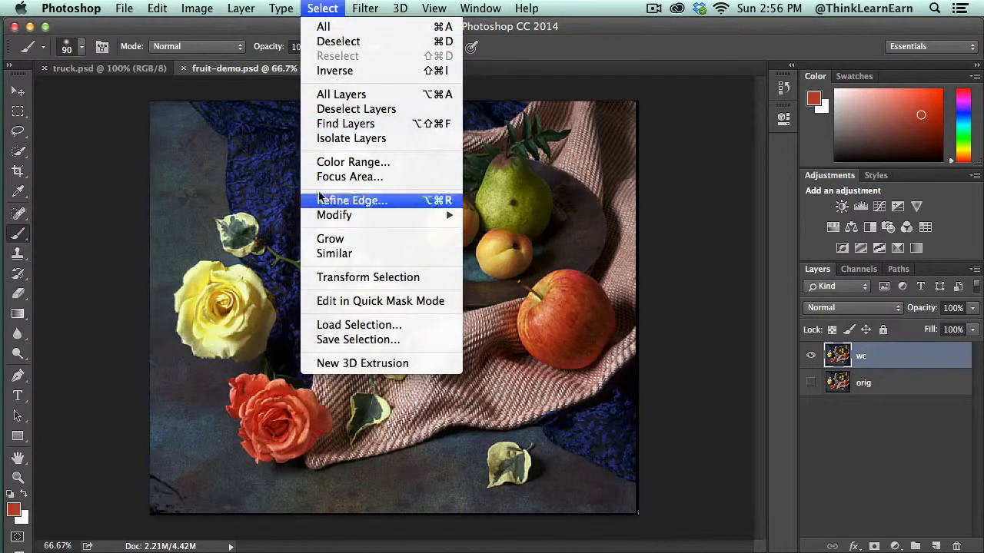
click(338, 73)
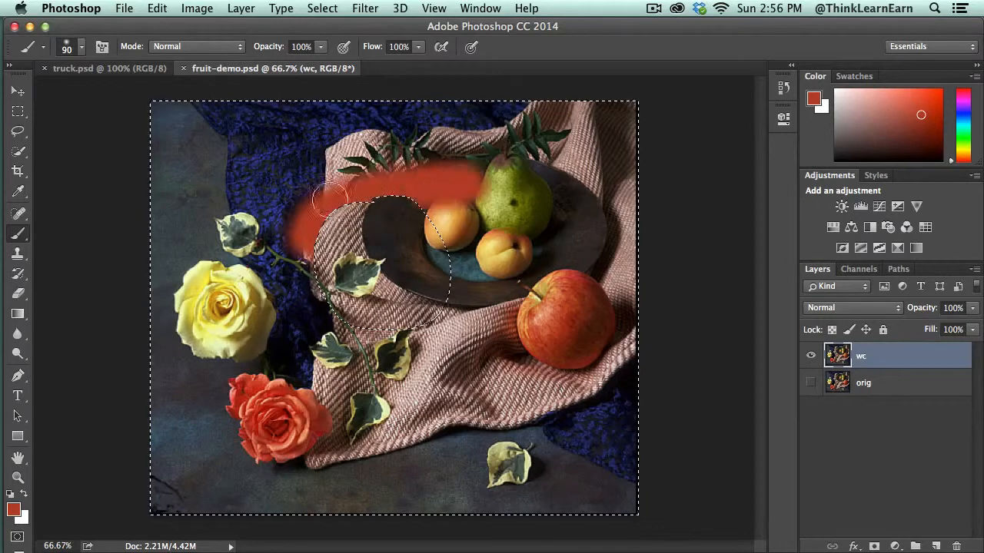
mouse_move(427, 254)
mouse_down()
mouse_move(302, 319)
mouse_move(416, 310)
mouse_move(410, 330)
mouse_move(390, 292)
mouse_up()
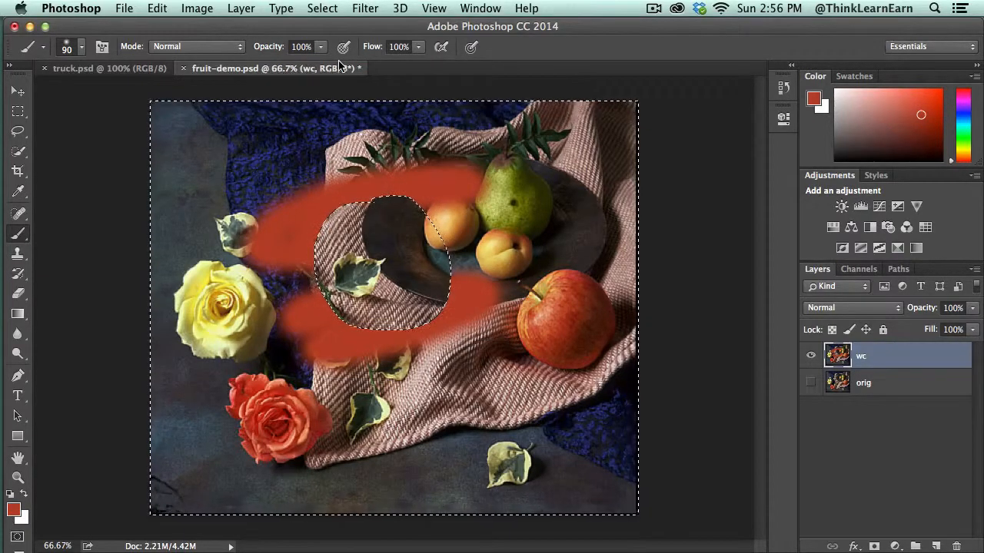
key(super+z)
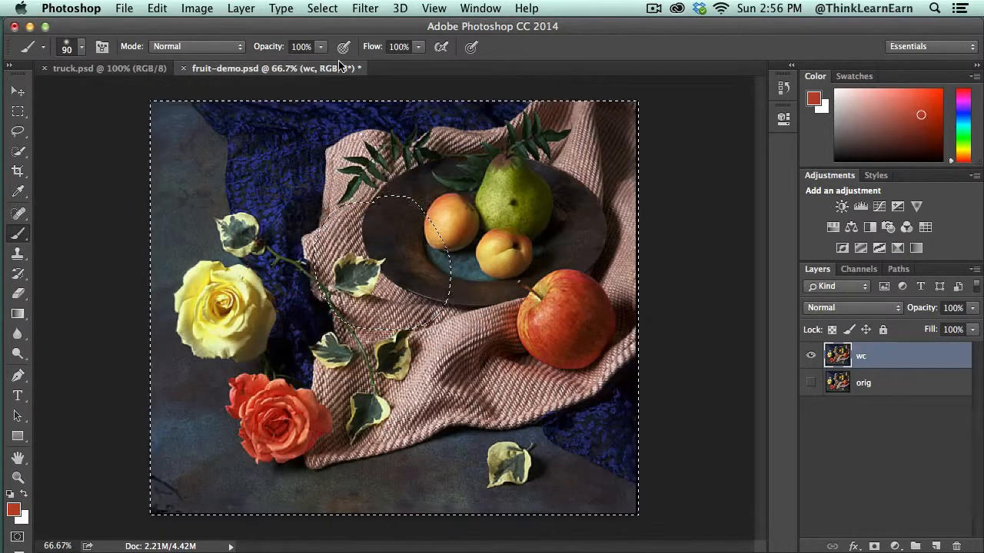
click(166, 9)
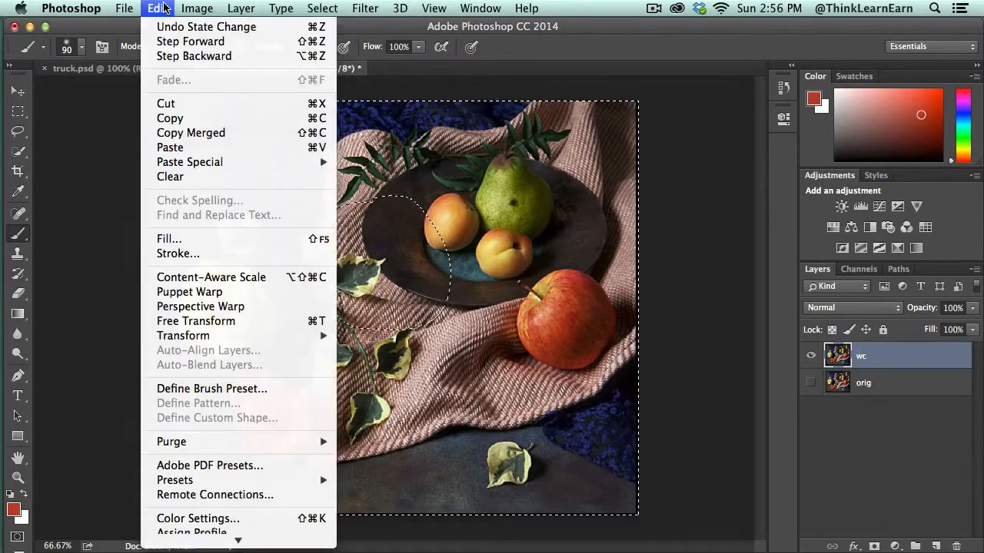